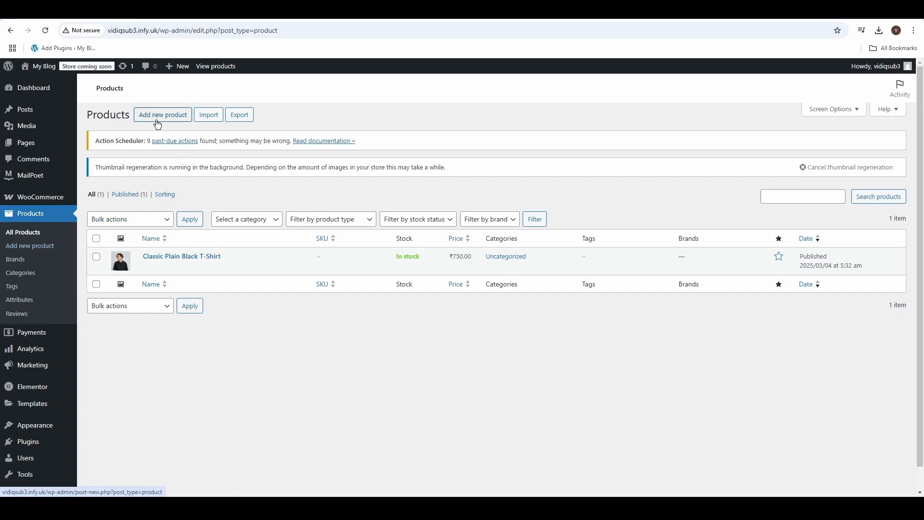
Start a new product and look over the sections of its empty form
{"action": "left_click", "coordinate": [177, 117]}
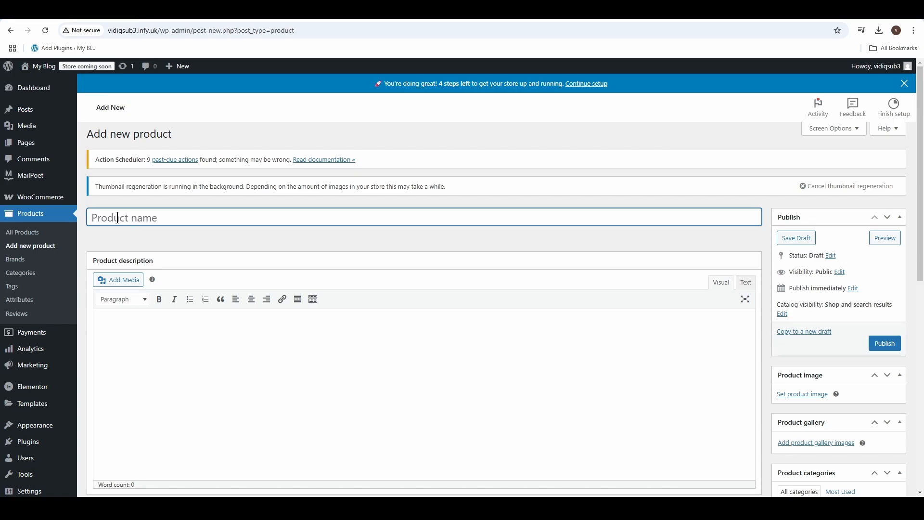
{"action": "scroll", "coordinate": [282, 223], "scroll_direction": "down", "scroll_amount": 3}
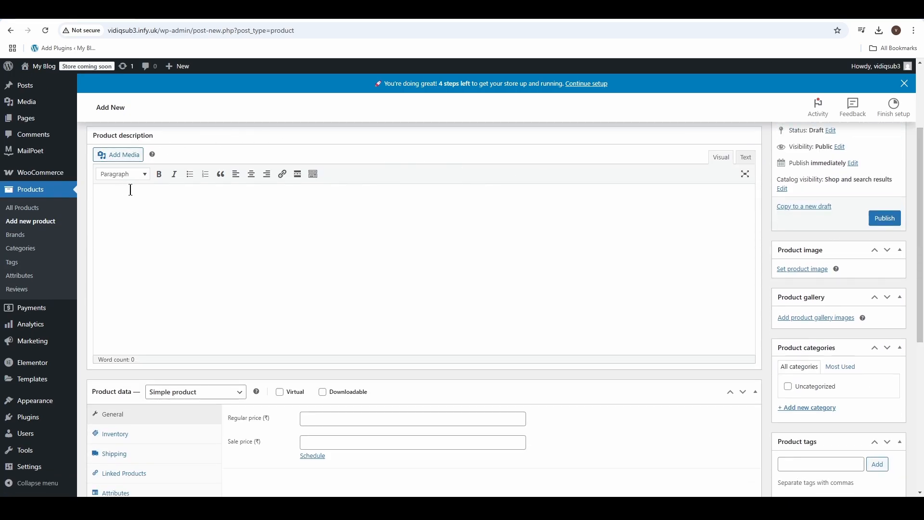
{"action": "scroll", "coordinate": [457, 217], "scroll_direction": "down", "scroll_amount": 3}
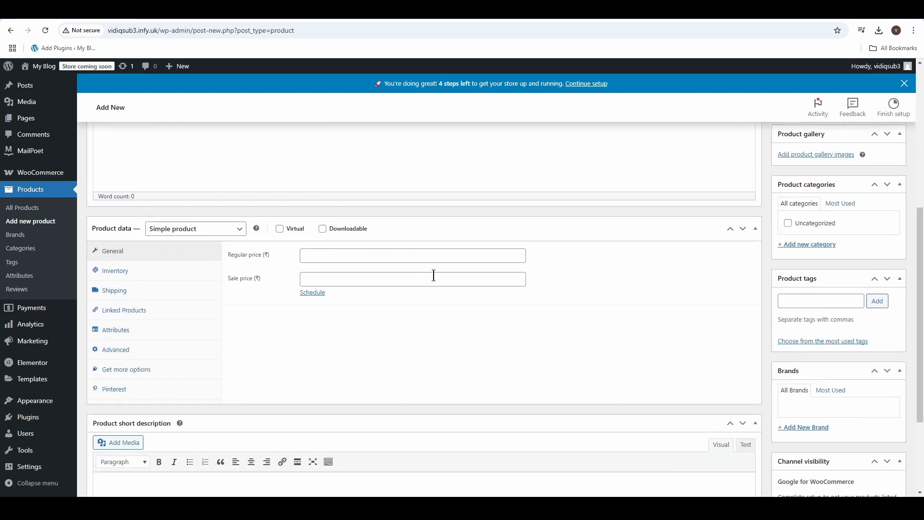
{"action": "scroll", "coordinate": [905, 260], "scroll_direction": "down", "scroll_amount": 3}
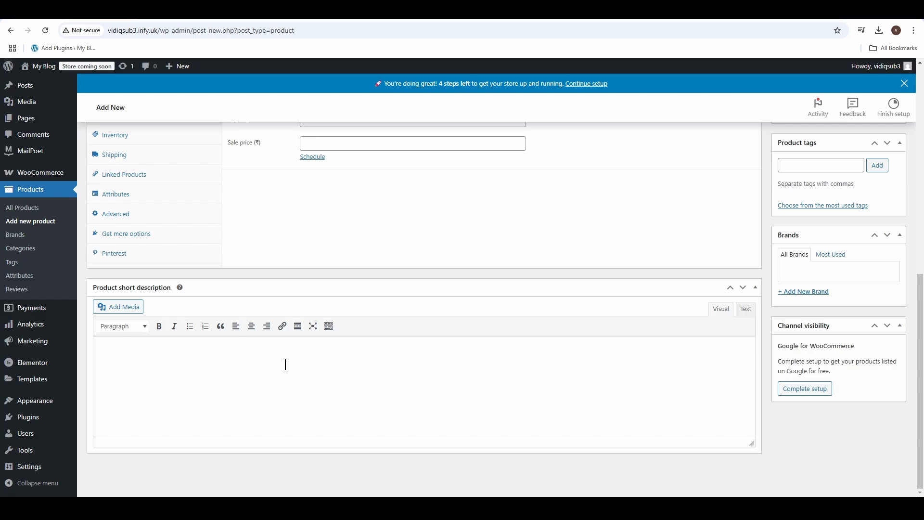
{"action": "scroll", "coordinate": [285, 365], "scroll_direction": "up", "scroll_amount": 8}
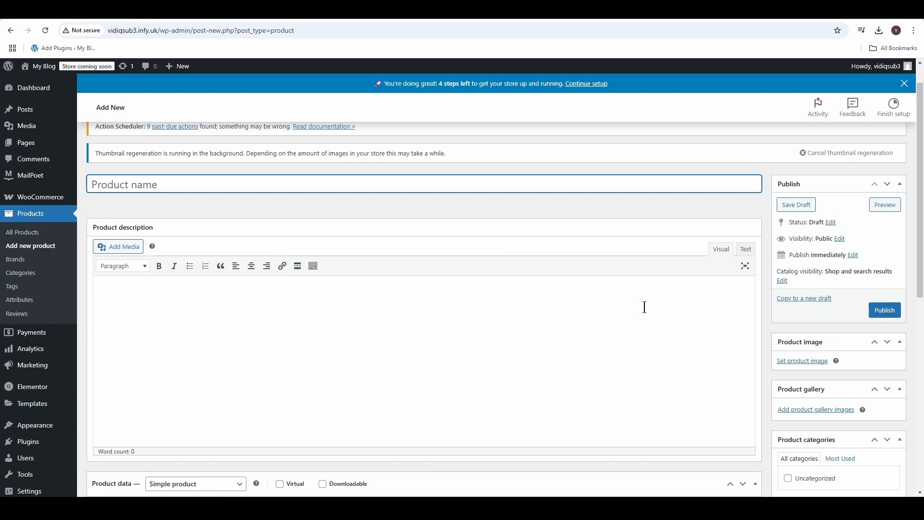
{"action": "scroll", "coordinate": [644, 307], "scroll_direction": "up", "scroll_amount": 1}
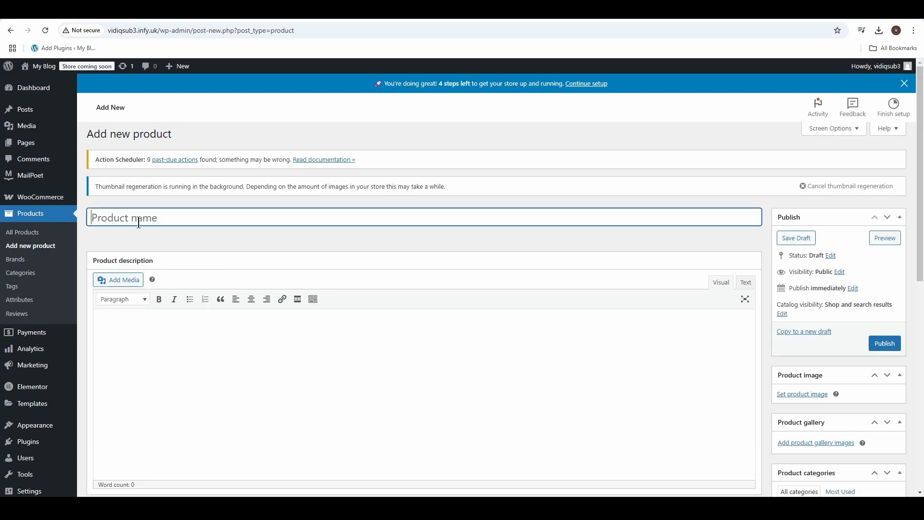
Cut the title text from Product.txt in Notepad and paste it as the product name in the browser
{"action": "left_click", "coordinate": [602, 508]}
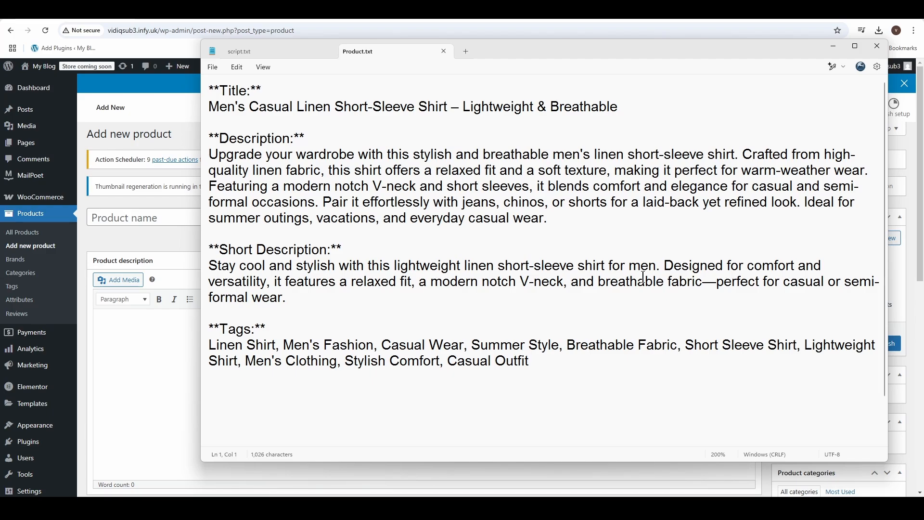
{"action": "left_click_drag", "start_coordinate": [669, 103], "coordinate": [191, 114]}
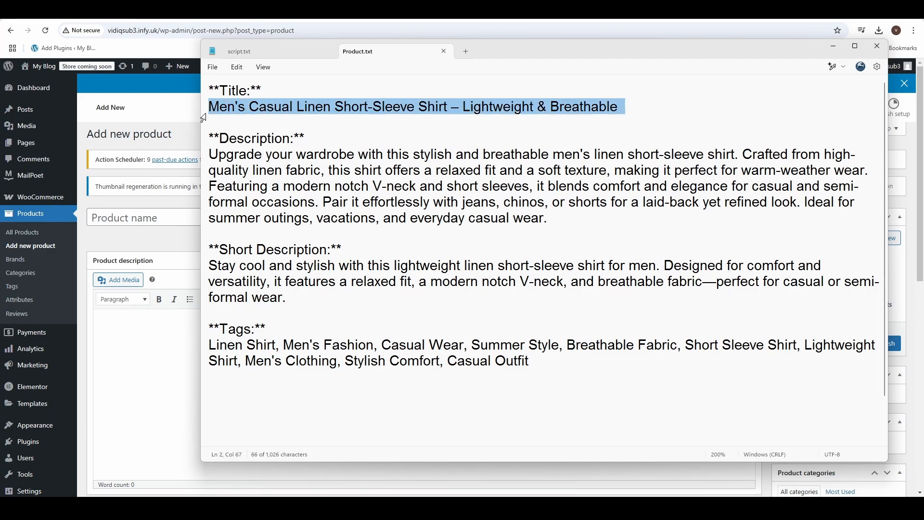
{"action": "key", "text": "ctrl+x"}
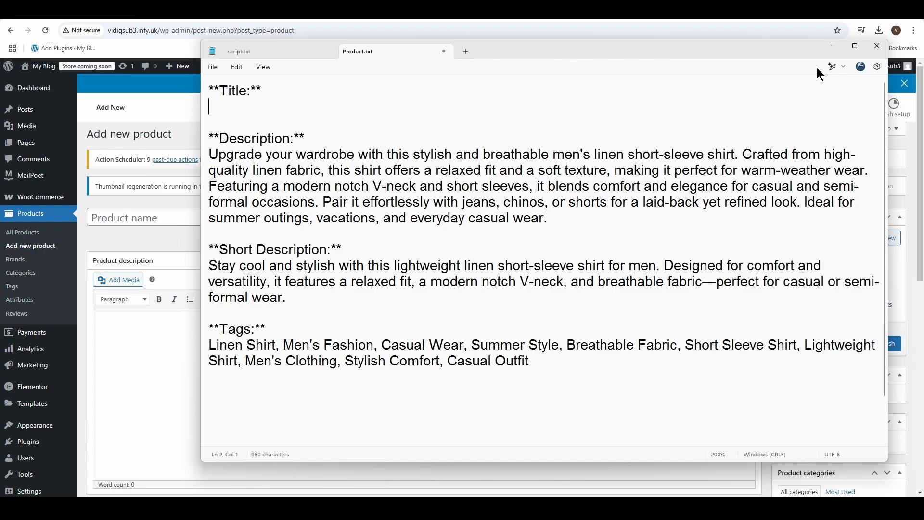
{"action": "left_click", "coordinate": [835, 48]}
{"action": "left_click", "coordinate": [132, 215]}
{"action": "key", "text": "ctrl+v"}
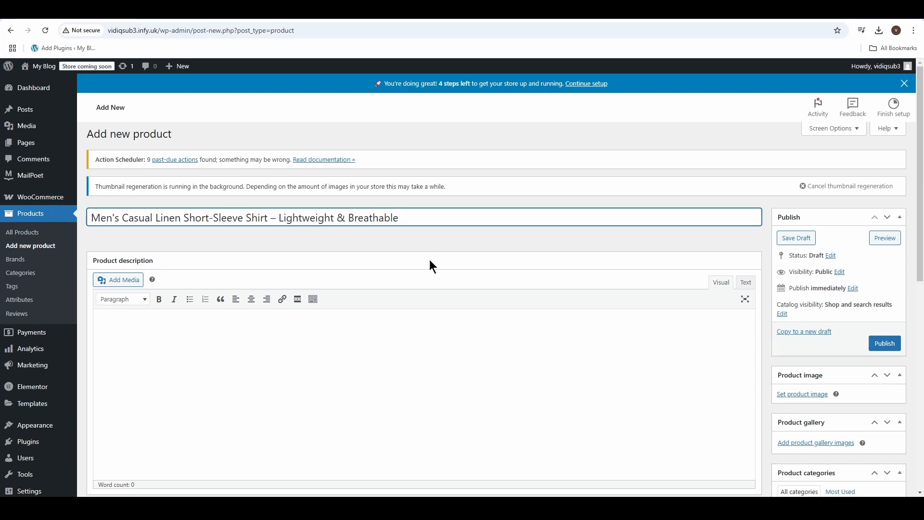
Cut the text under Description from Product.txt in Notepad and paste it as the product description in the browser
{"action": "left_click", "coordinate": [581, 442]}
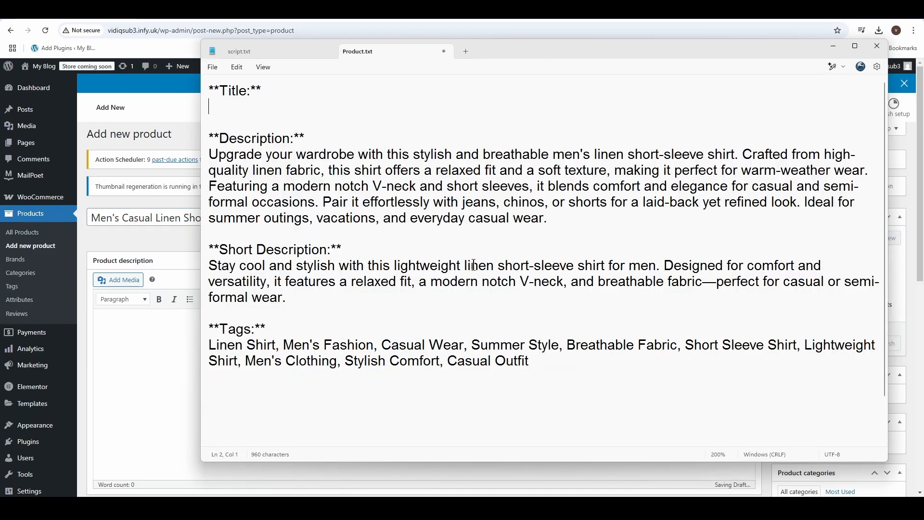
{"action": "left_click_drag", "start_coordinate": [568, 221], "coordinate": [174, 153]}
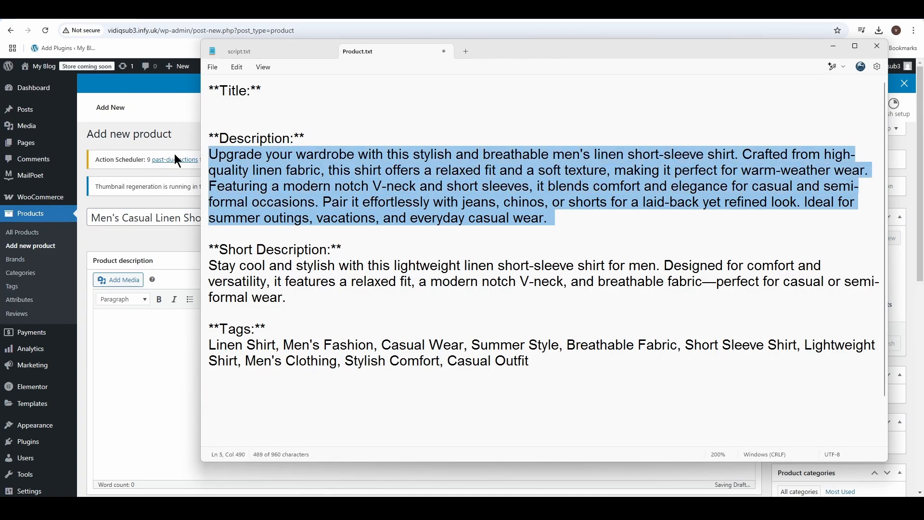
{"action": "key", "text": "ctrl+x"}
{"action": "left_click", "coordinate": [832, 47]}
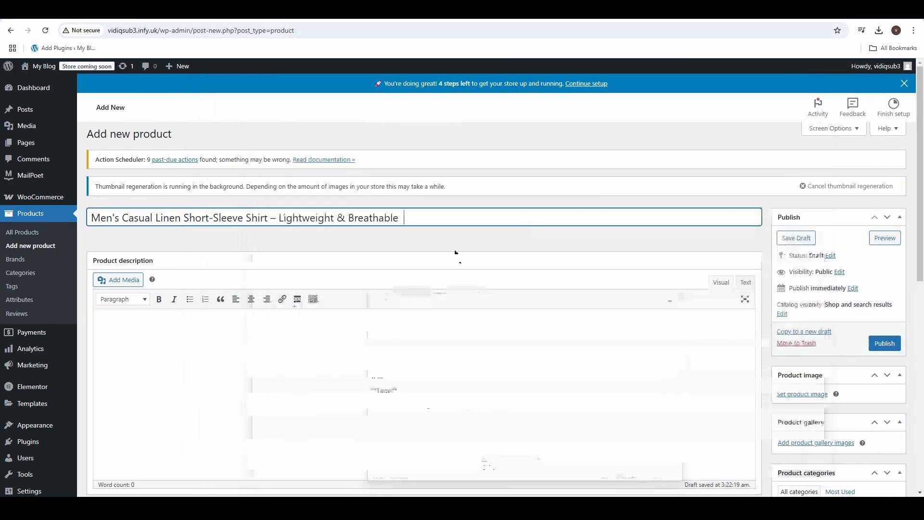
{"action": "left_click", "coordinate": [138, 324]}
{"action": "key", "text": "ctrl+v"}
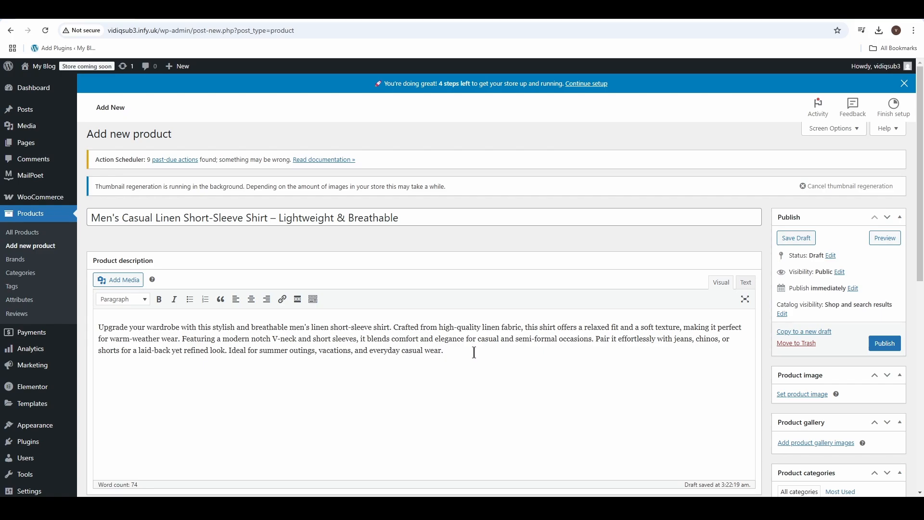
Format the whole product description paragraph as bold, italic and center-aligned
{"action": "left_click_drag", "start_coordinate": [462, 351], "coordinate": [74, 327]}
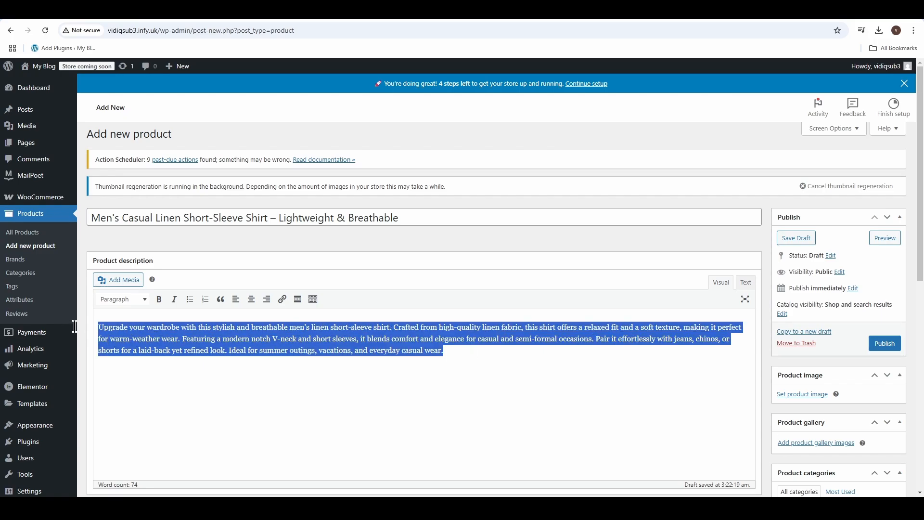
{"action": "left_click", "coordinate": [159, 299]}
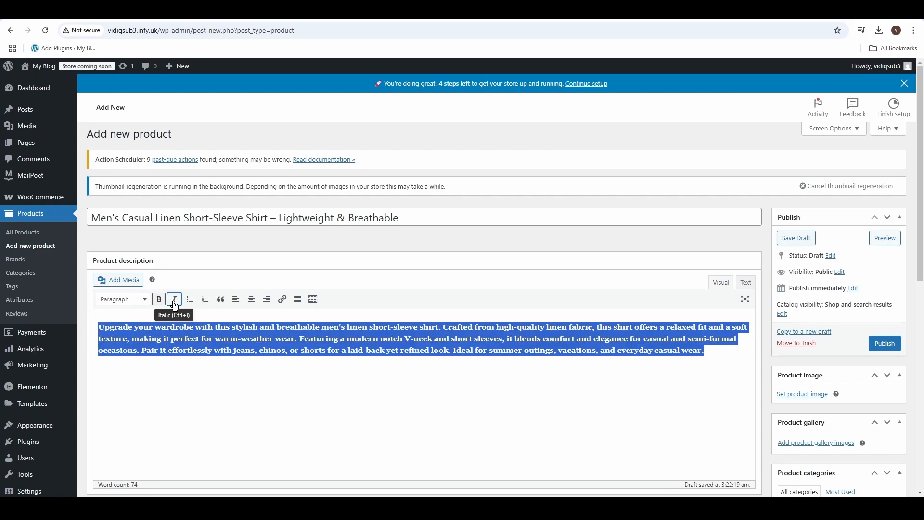
{"action": "left_click", "coordinate": [174, 299]}
{"action": "left_click", "coordinate": [235, 300]}
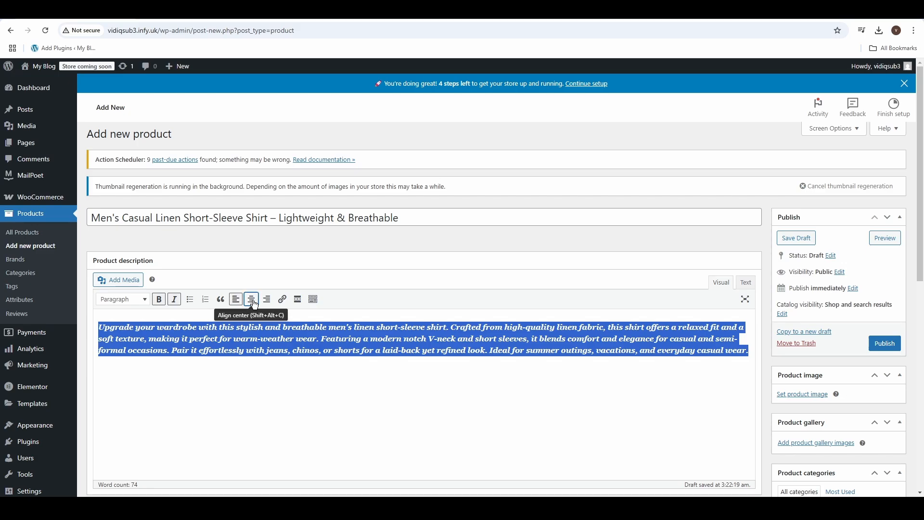
{"action": "left_click", "coordinate": [252, 301]}
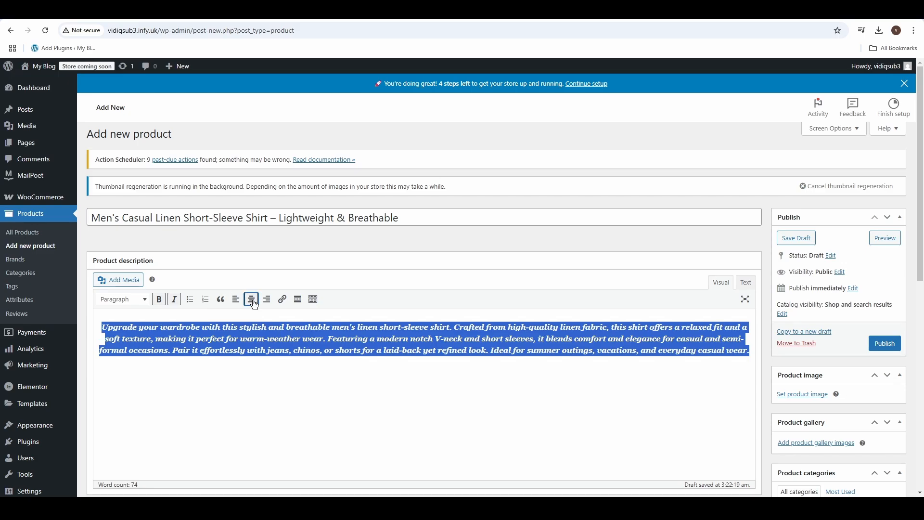
Remove the italic and bold formatting from the product description paragraph
{"action": "left_click", "coordinate": [171, 302]}
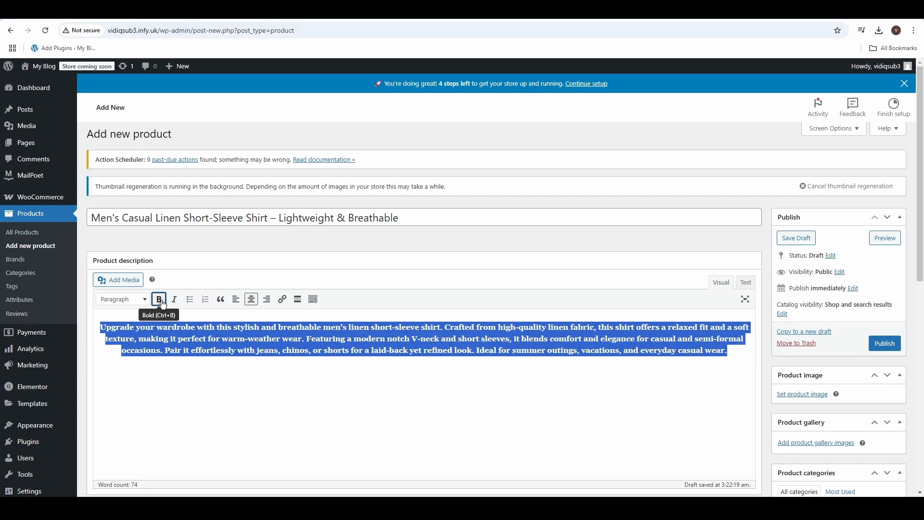
{"action": "left_click", "coordinate": [159, 299]}
{"action": "left_click", "coordinate": [491, 388]}
Review the available product types in the product data and choose Simple product
{"action": "scroll", "coordinate": [491, 388], "scroll_direction": "down", "scroll_amount": 1}
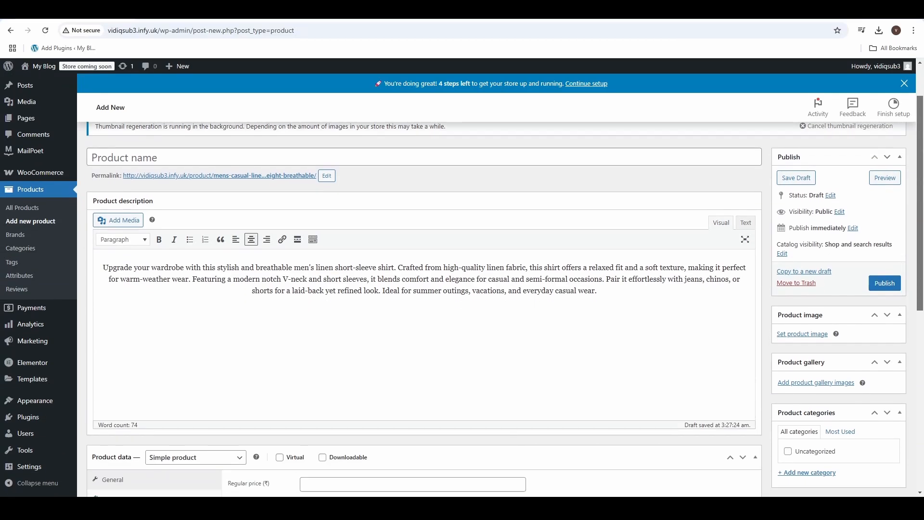
{"action": "scroll", "coordinate": [515, 297], "scroll_direction": "down", "scroll_amount": 3}
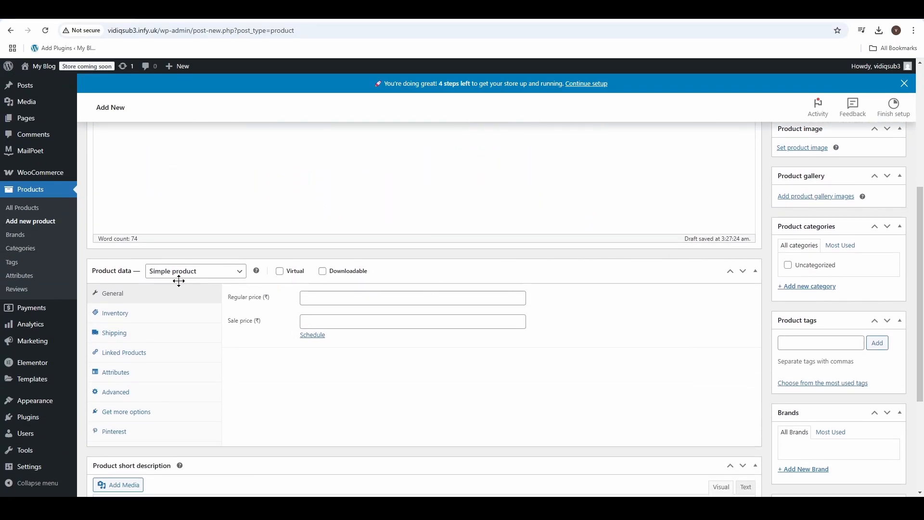
{"action": "left_click", "coordinate": [234, 275]}
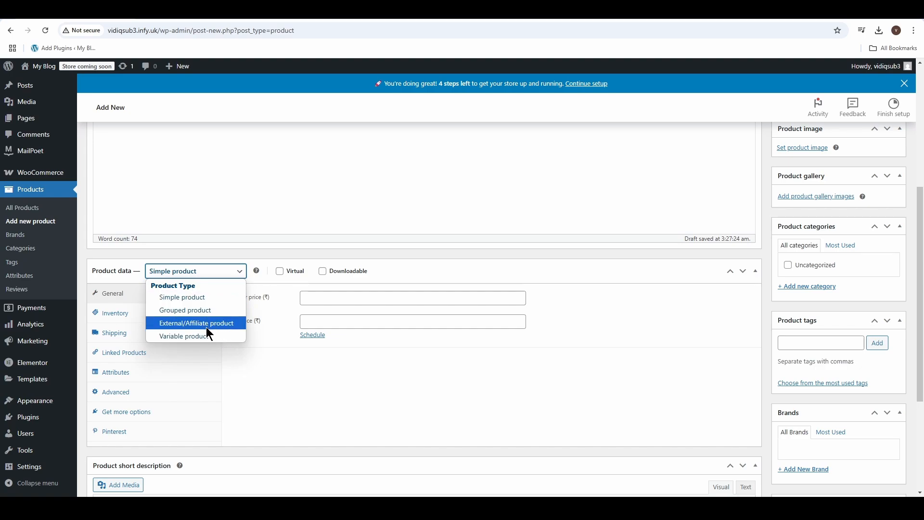
{"action": "left_click", "coordinate": [212, 300]}
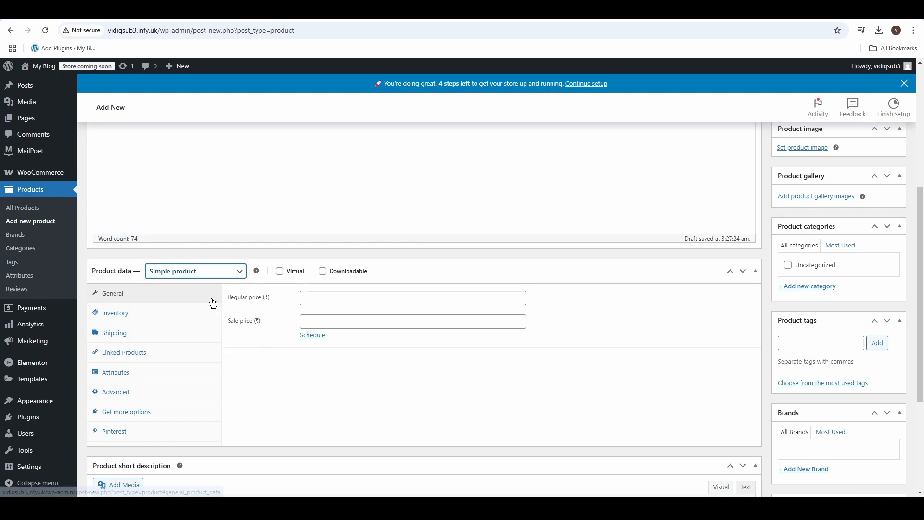
Try out the Virtual and Downloadable options for the product, switching each one back off
{"action": "left_click", "coordinate": [281, 274]}
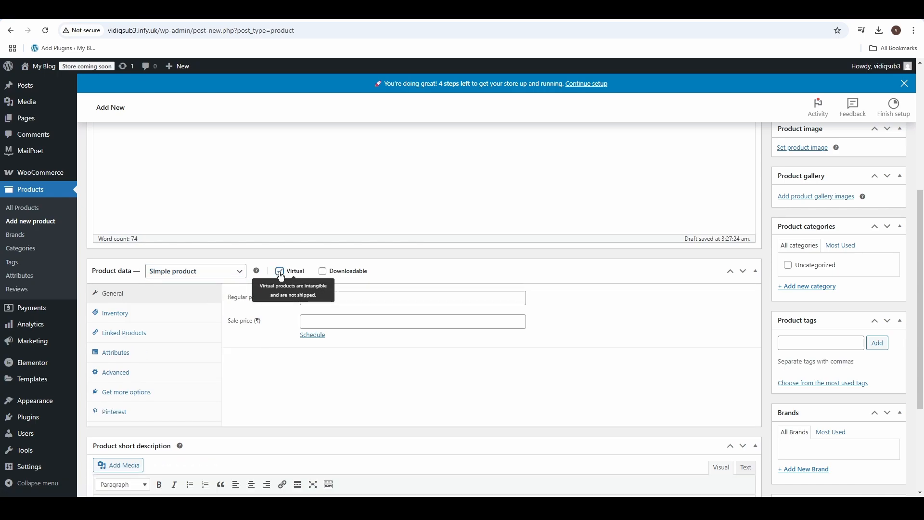
{"action": "left_click", "coordinate": [281, 274]}
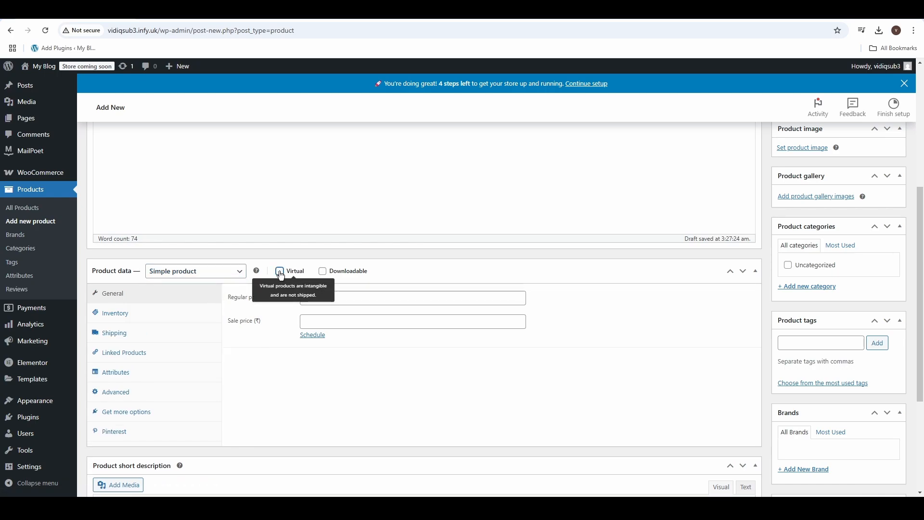
{"action": "left_click", "coordinate": [322, 272]}
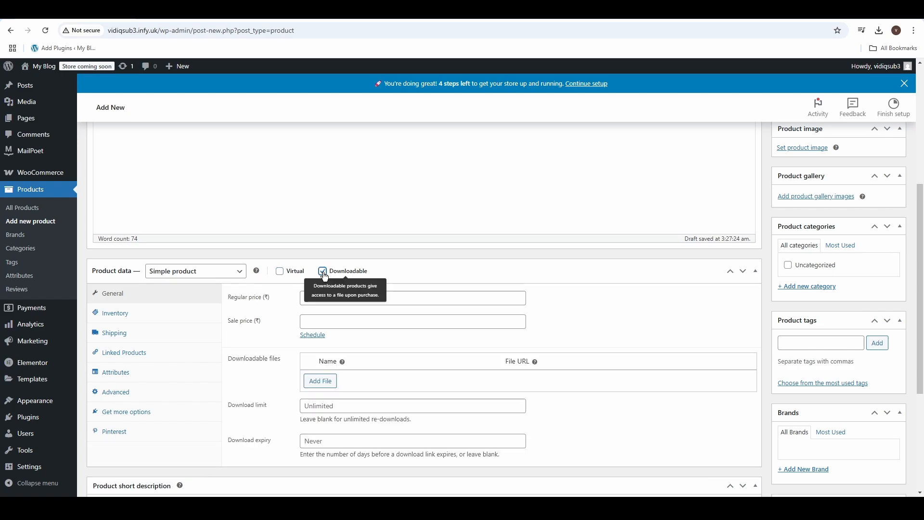
{"action": "left_click", "coordinate": [322, 273]}
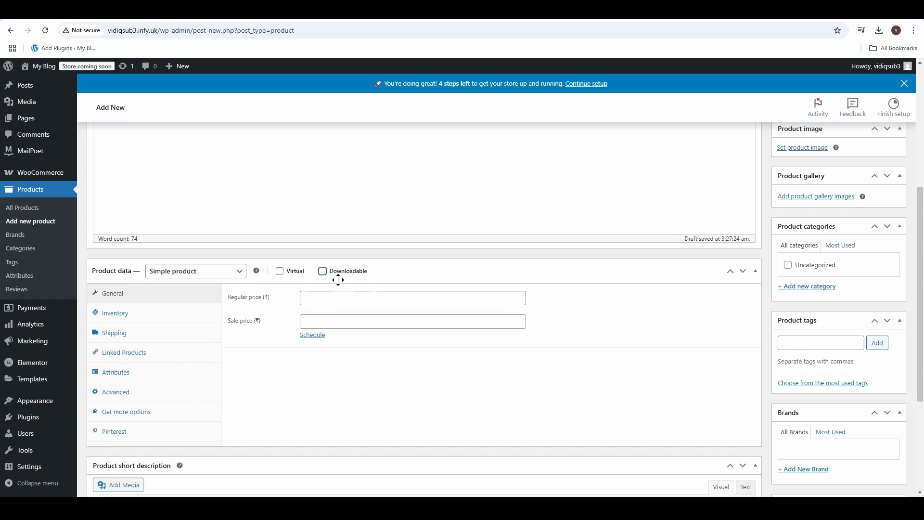
Set the product's regular price to 850 and its sale price to 650 in the general product data
{"action": "left_click", "coordinate": [154, 294]}
{"action": "left_click", "coordinate": [330, 298]}
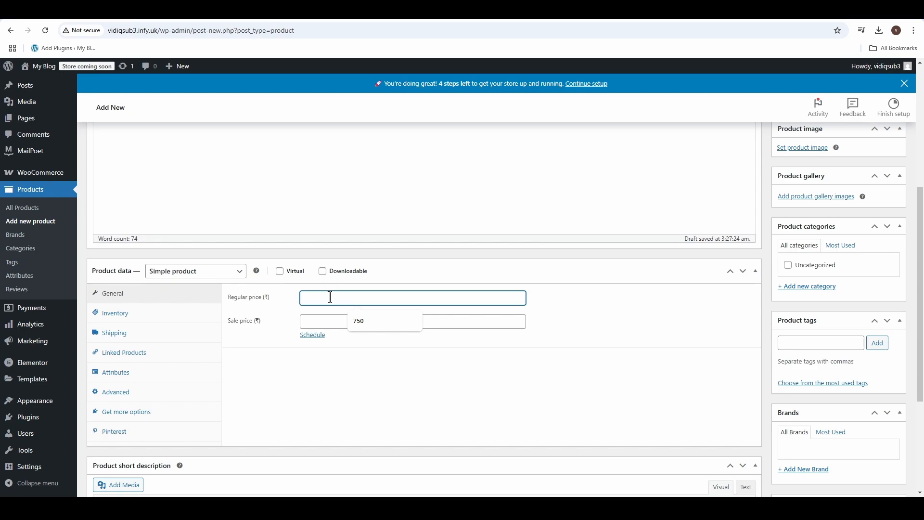
{"action": "type", "text": "850"}
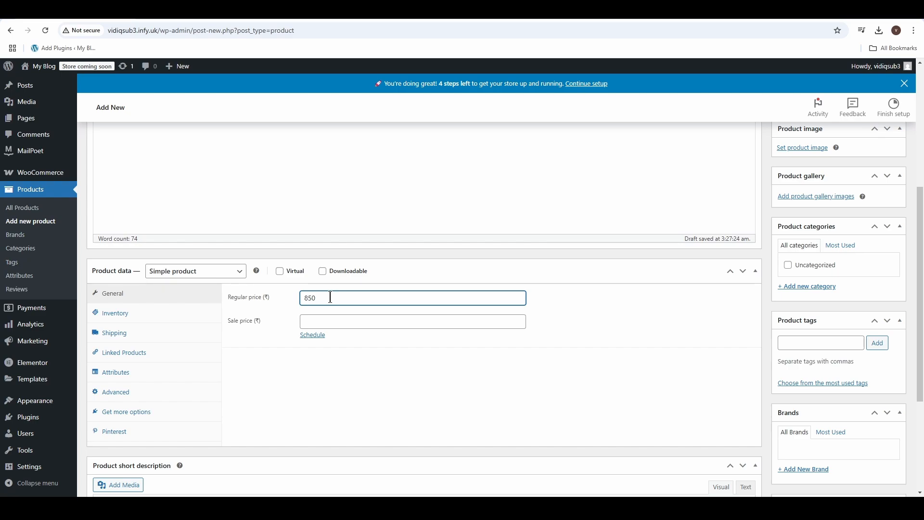
{"action": "left_click", "coordinate": [323, 321]}
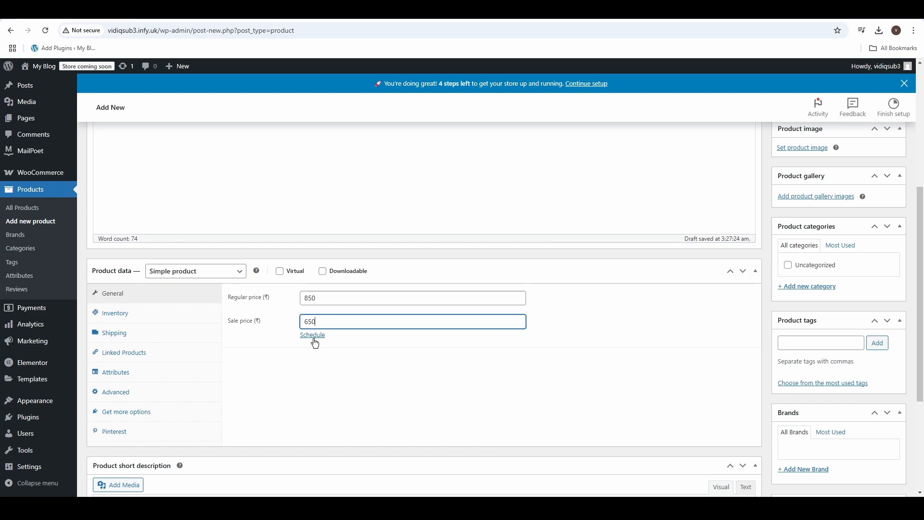
Schedule the sale price from 2025-04-15 to 2025-04-30
{"action": "left_click", "coordinate": [316, 338]}
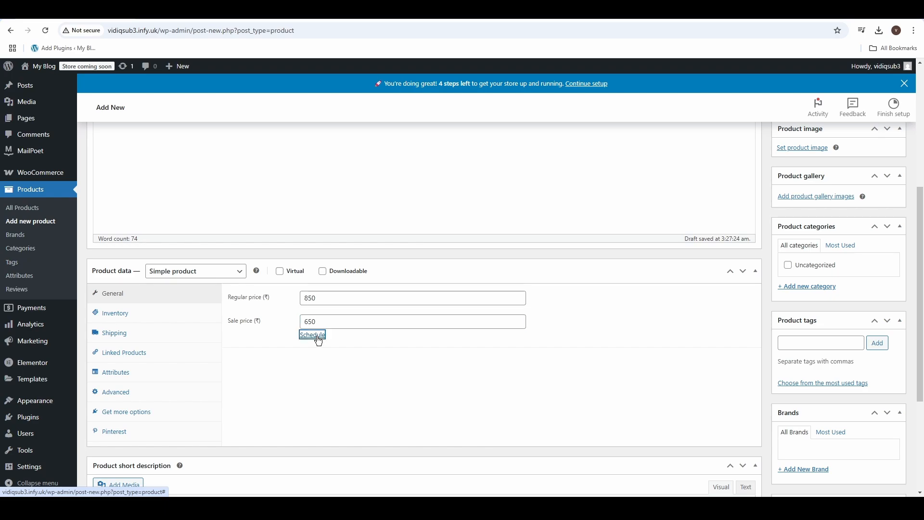
{"action": "left_click", "coordinate": [346, 345]}
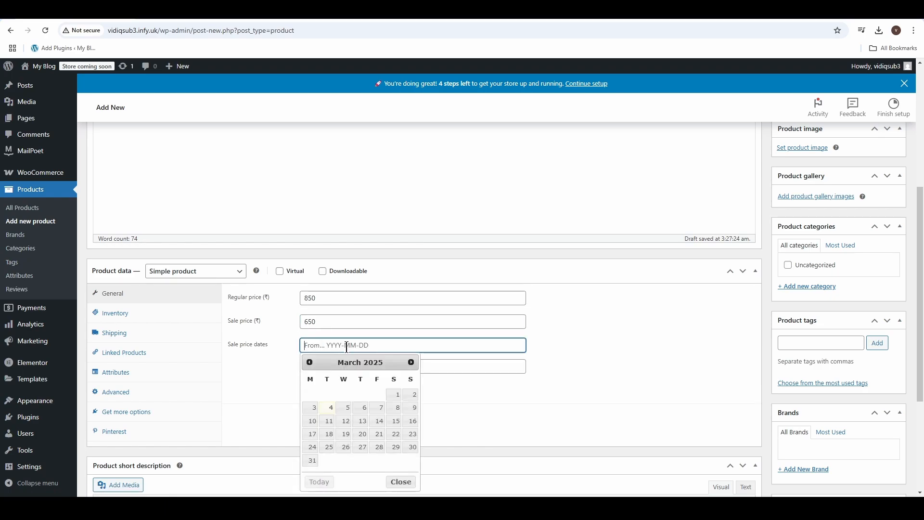
{"action": "left_click", "coordinate": [411, 362]}
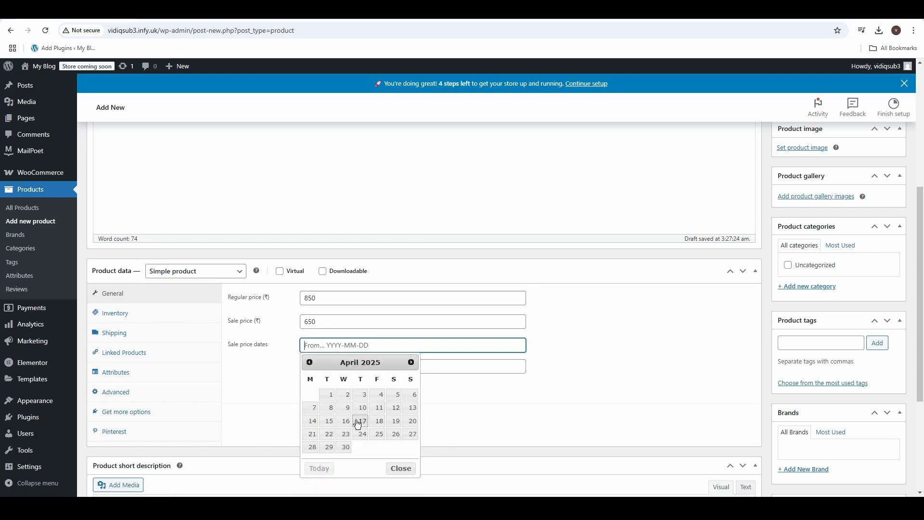
{"action": "left_click", "coordinate": [329, 421]}
{"action": "left_click", "coordinate": [336, 366]}
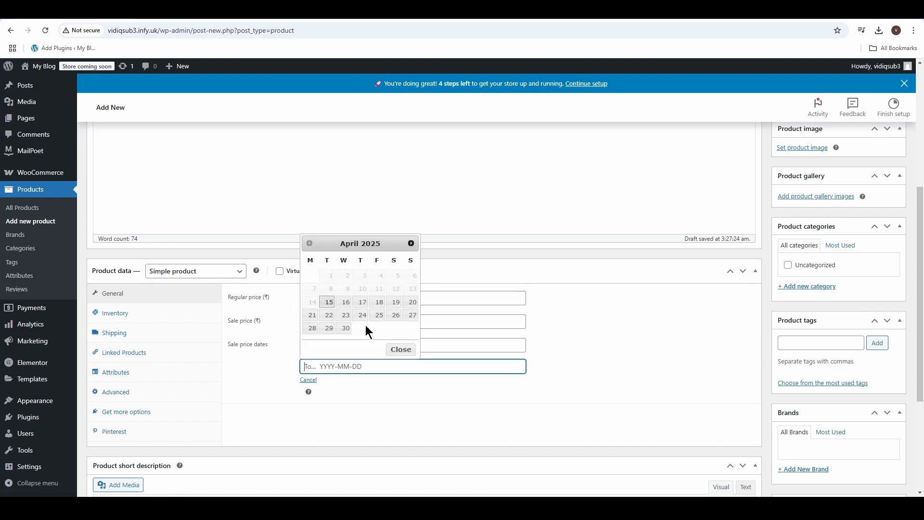
{"action": "left_click", "coordinate": [345, 328]}
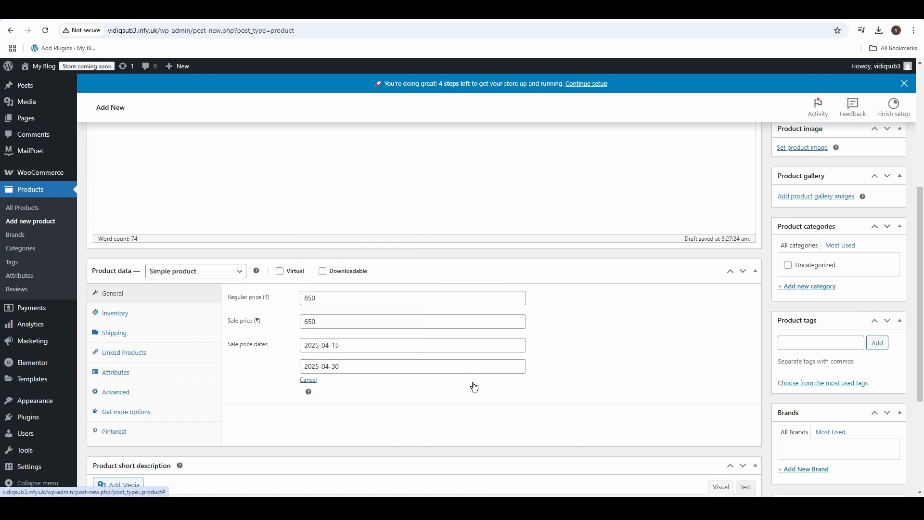
Try out stock quantity tracking and the Out of stock status in the product's inventory data, restoring no tracking and In stock
{"action": "left_click", "coordinate": [130, 318]}
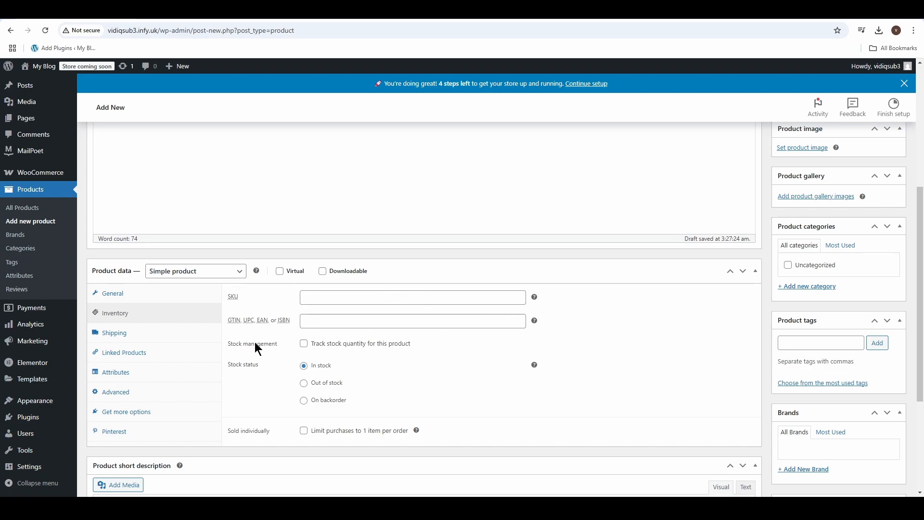
{"action": "left_click", "coordinate": [304, 344]}
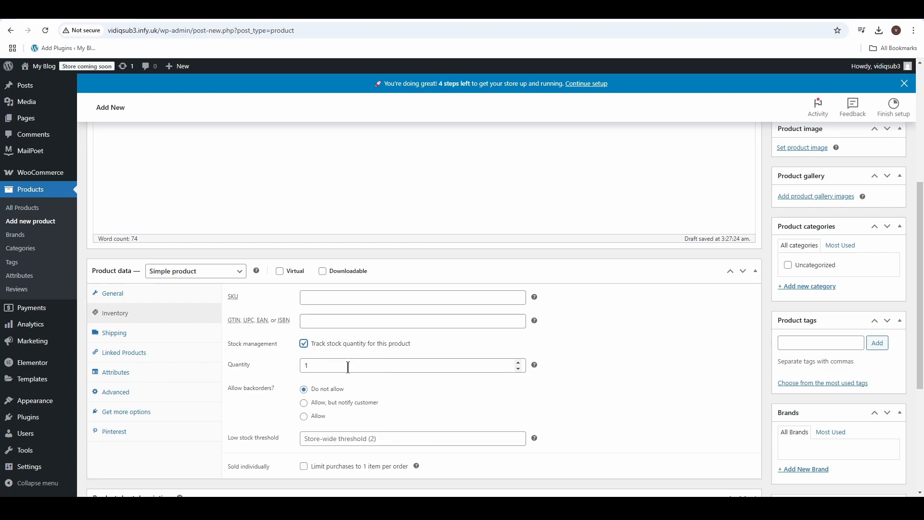
{"action": "left_click", "coordinate": [304, 343]}
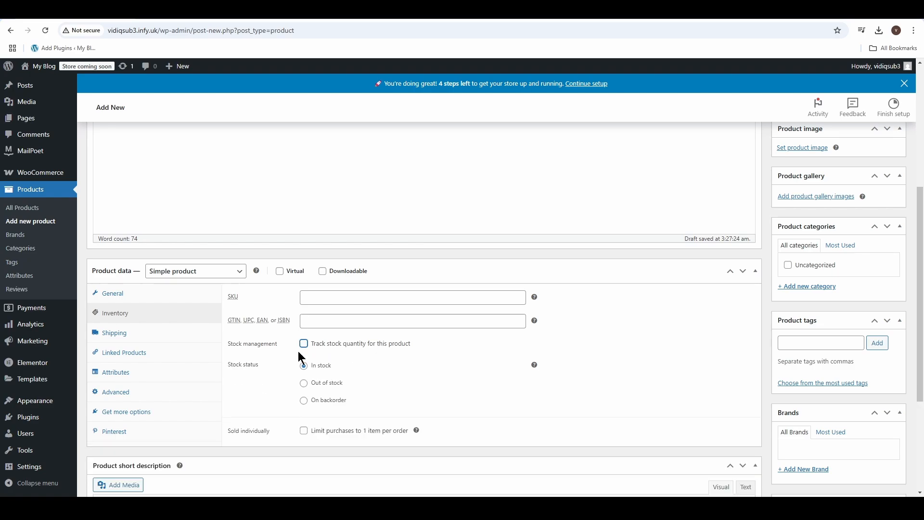
{"action": "left_click", "coordinate": [304, 384]}
{"action": "left_click", "coordinate": [304, 368]}
Review the product's shipping, linked products and attributes settings in the product data
{"action": "left_click", "coordinate": [117, 337]}
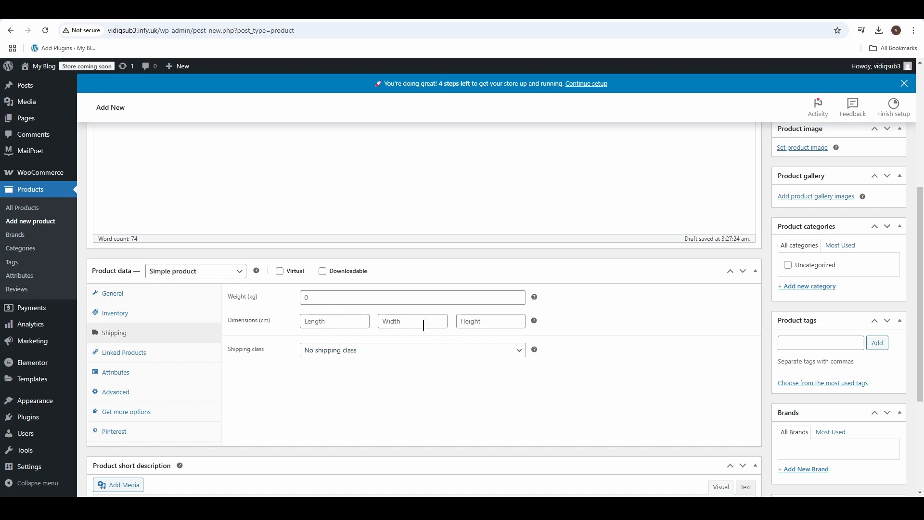
{"action": "left_click", "coordinate": [137, 359]}
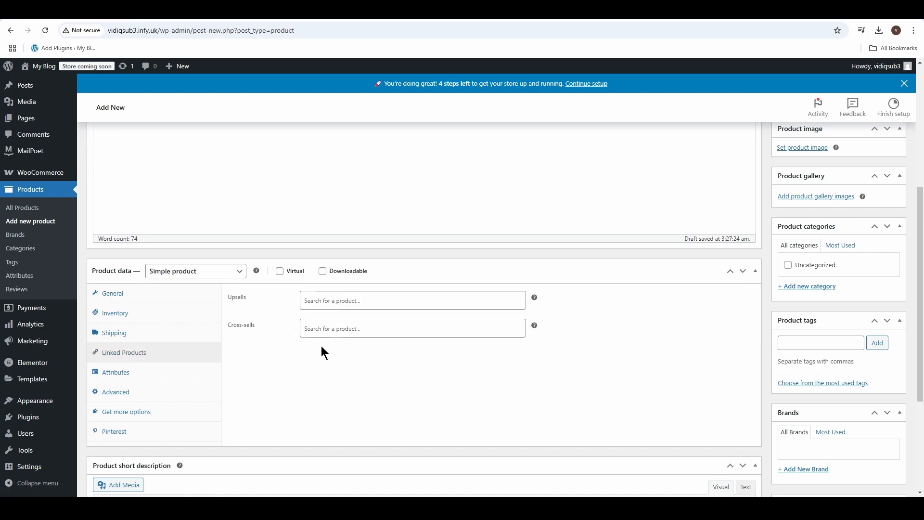
{"action": "left_click", "coordinate": [133, 378]}
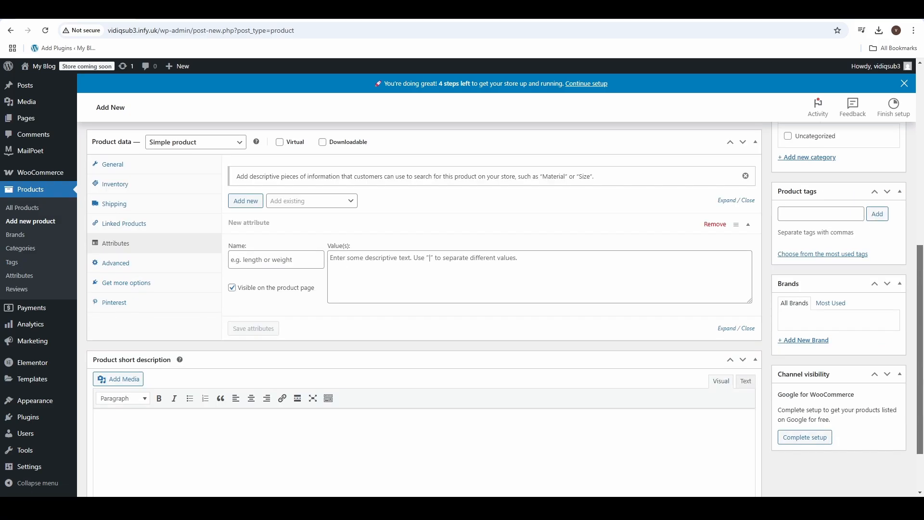
Cut the short description text from Product.txt in Notepad and paste it into the product short description in the browser
{"action": "scroll", "coordinate": [229, 379], "scroll_direction": "down", "scroll_amount": 2}
{"action": "left_click", "coordinate": [127, 345]}
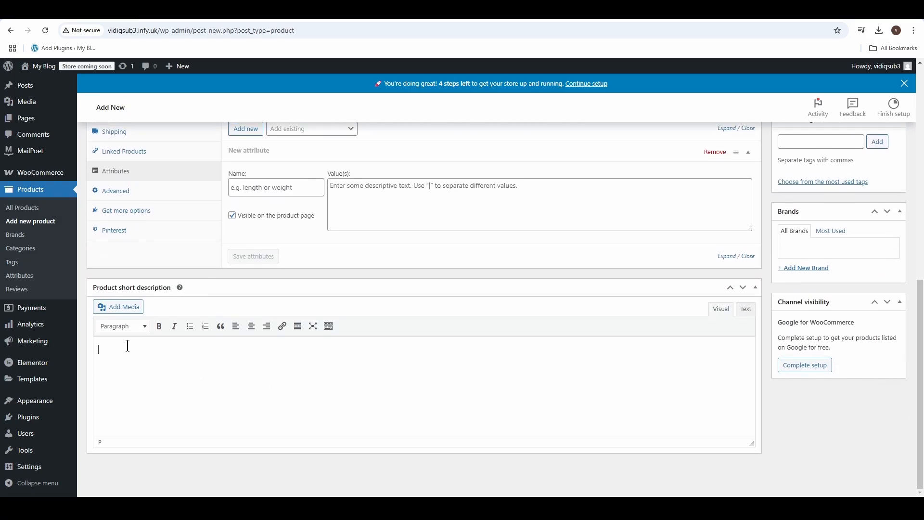
{"action": "key", "text": "alt+Tab"}
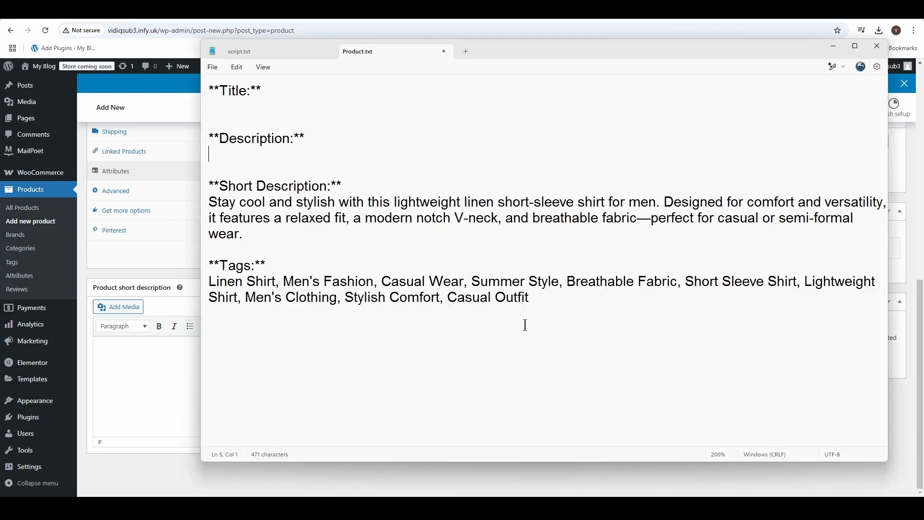
{"action": "left_click_drag", "start_coordinate": [251, 233], "coordinate": [200, 206]}
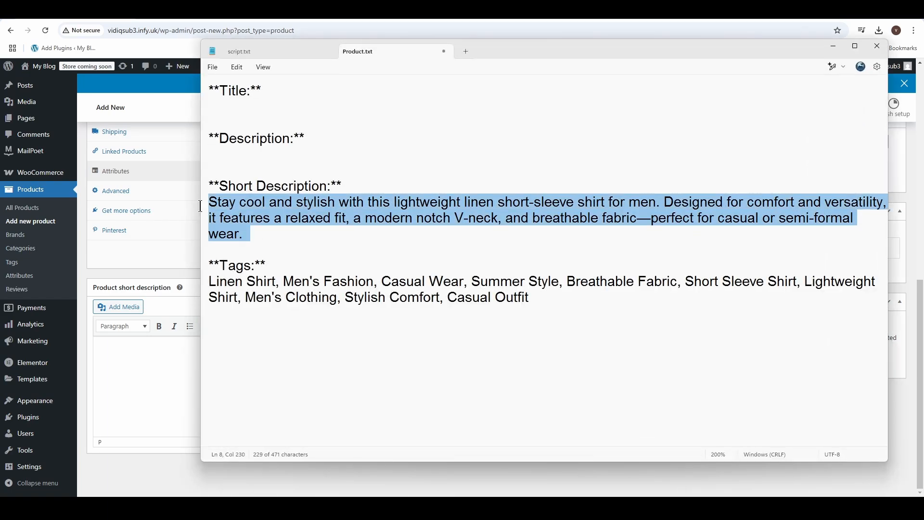
{"action": "key", "text": "ctrl+x"}
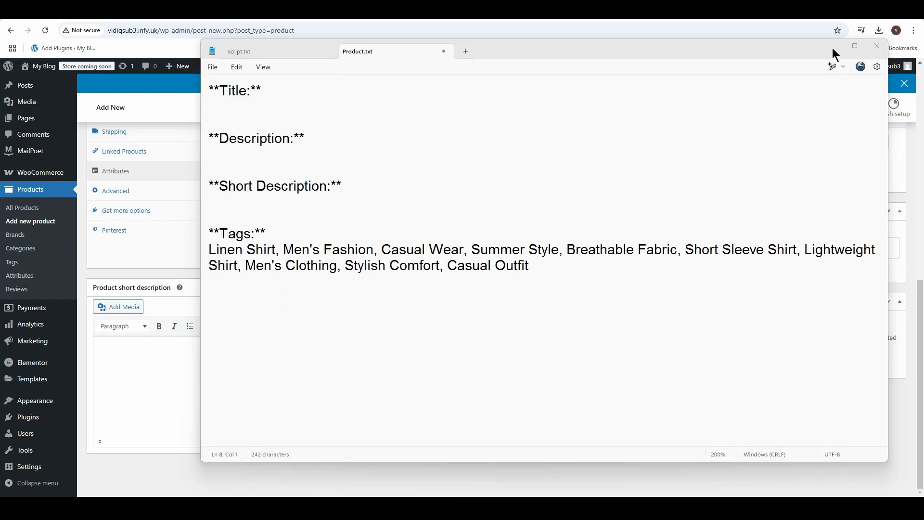
{"action": "left_click", "coordinate": [833, 47]}
{"action": "left_click", "coordinate": [142, 342]}
{"action": "key", "text": "ctrl+v"}
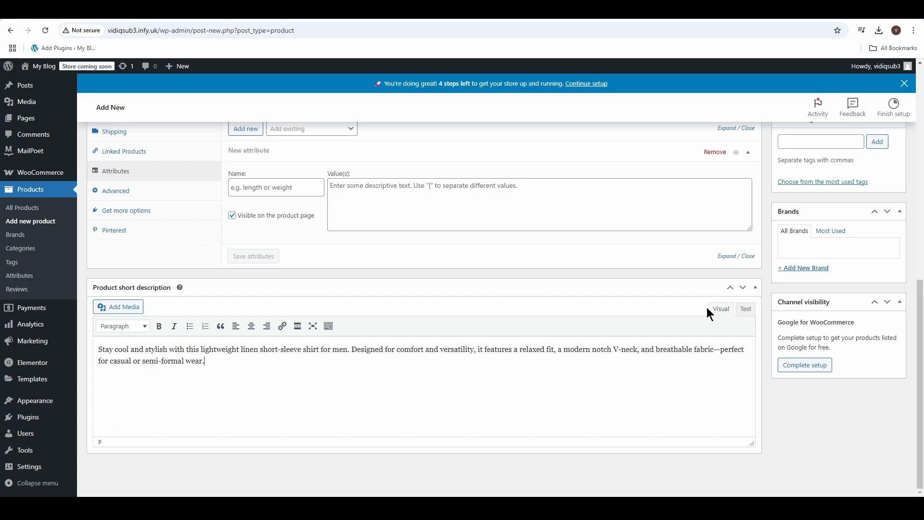
Upload the grey linen shirt photo from the Downloads folder and set it as the product image
{"action": "scroll", "coordinate": [709, 313], "scroll_direction": "up", "scroll_amount": 6}
{"action": "scroll", "coordinate": [424, 308], "scroll_direction": "up", "scroll_amount": 3}
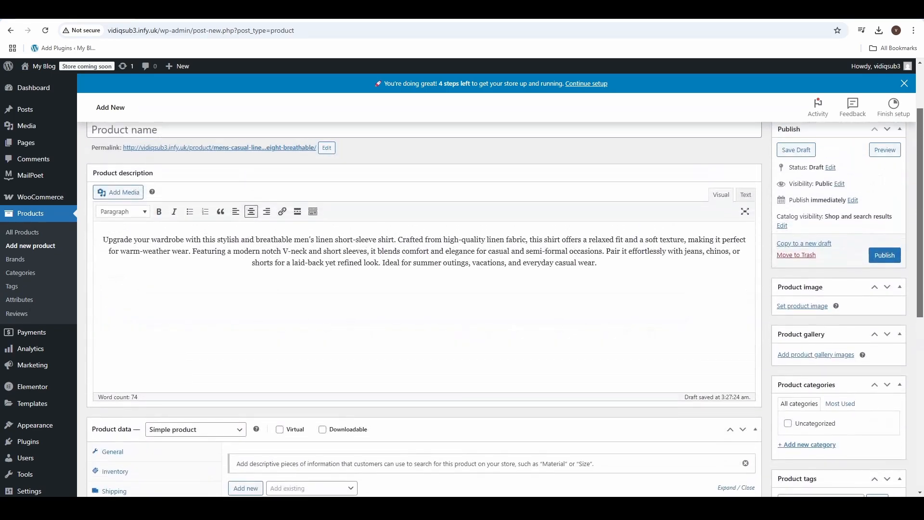
{"action": "scroll", "coordinate": [424, 308], "scroll_direction": "down", "scroll_amount": 2}
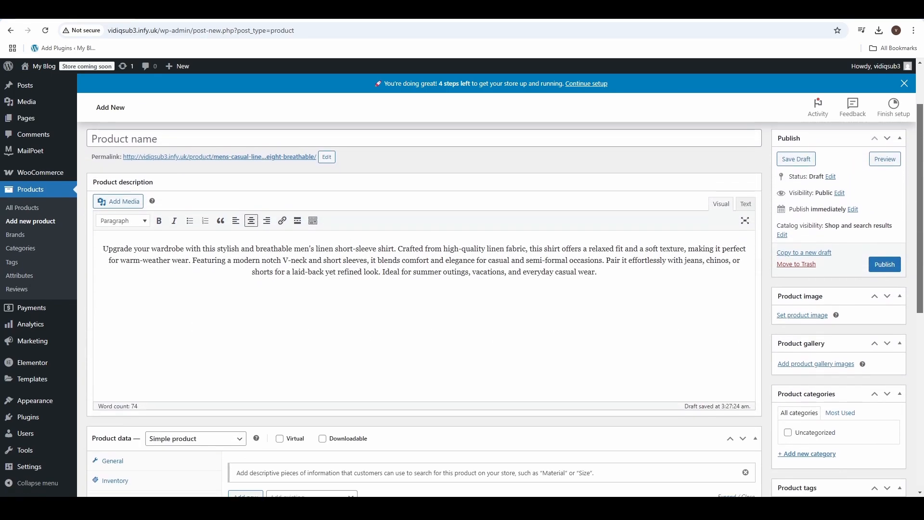
{"action": "left_click", "coordinate": [810, 319]}
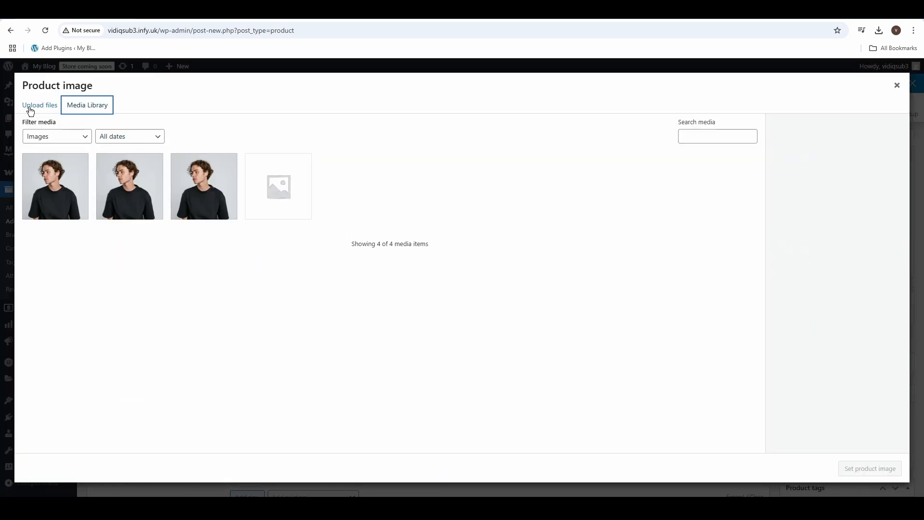
{"action": "left_click", "coordinate": [33, 107]}
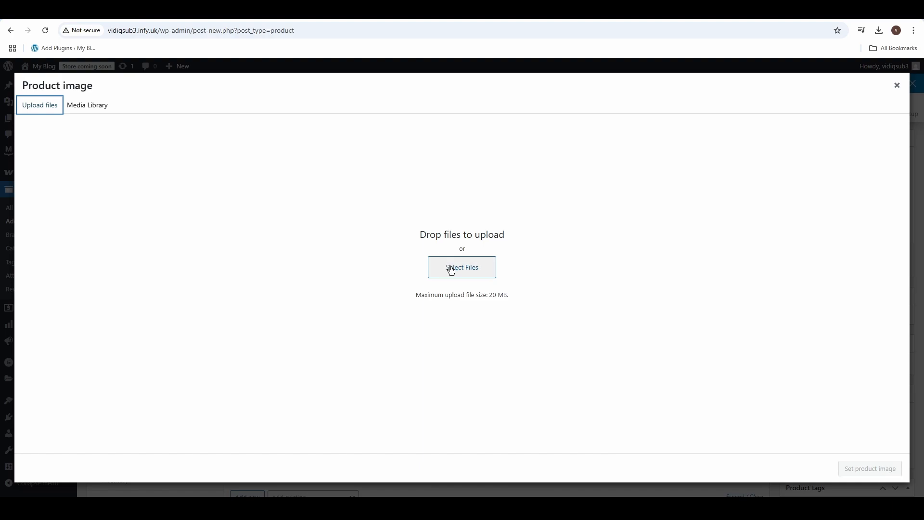
{"action": "left_click", "coordinate": [475, 268]}
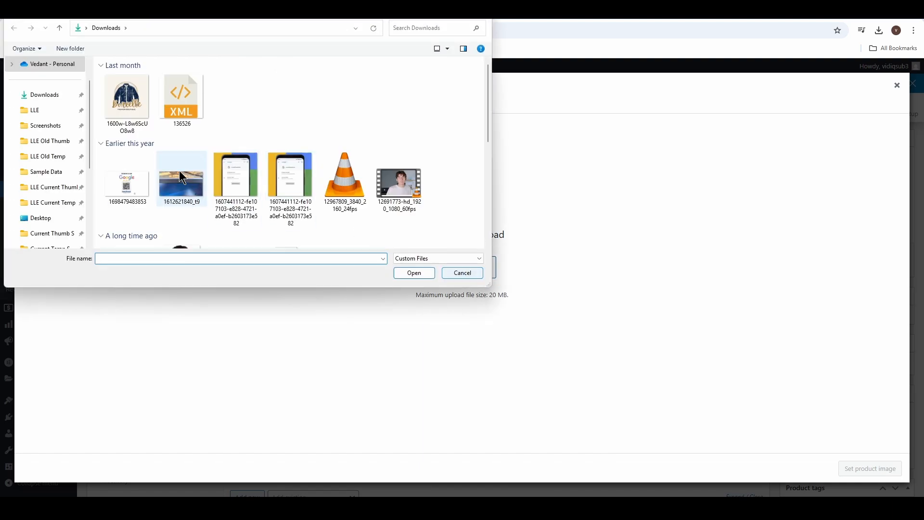
{"action": "left_click", "coordinate": [36, 97]}
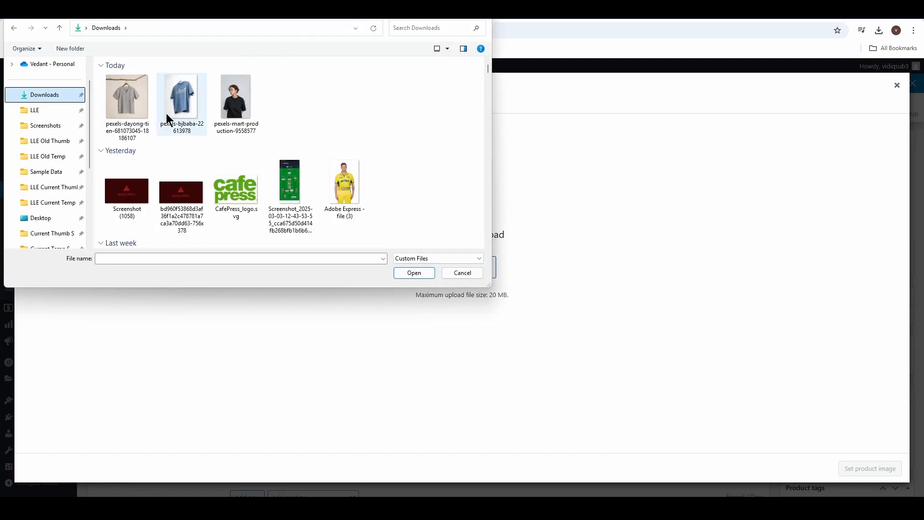
{"action": "double_click", "coordinate": [126, 101]}
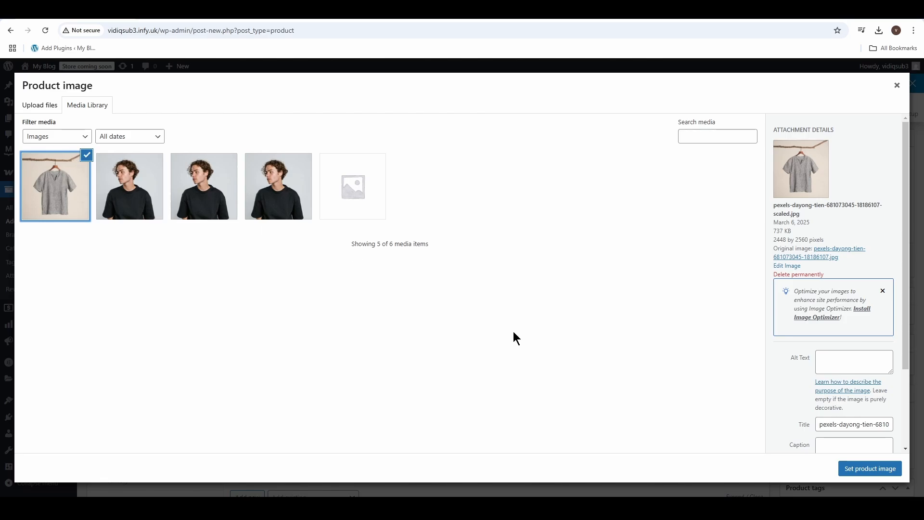
{"action": "left_click", "coordinate": [866, 466]}
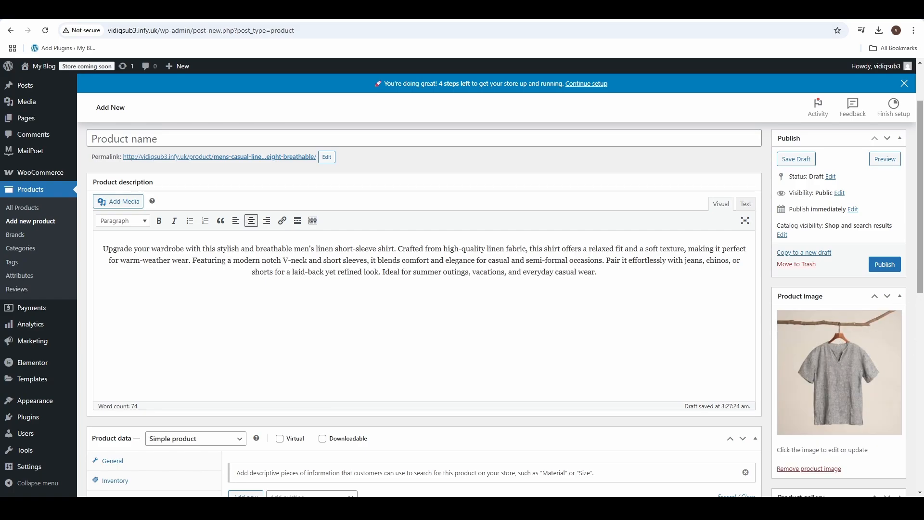
Cut the comma-separated tag list, Linen Shirt through Casual Outfit, from Product.txt in Notepad and add it as product tags in the browser
{"action": "scroll", "coordinate": [862, 222], "scroll_direction": "down", "scroll_amount": 5}
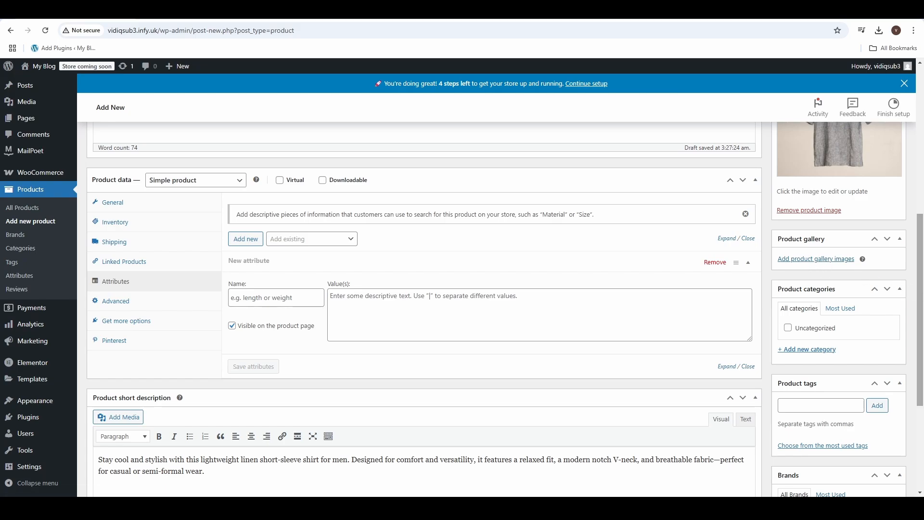
{"action": "scroll", "coordinate": [823, 264], "scroll_direction": "up", "scroll_amount": 2}
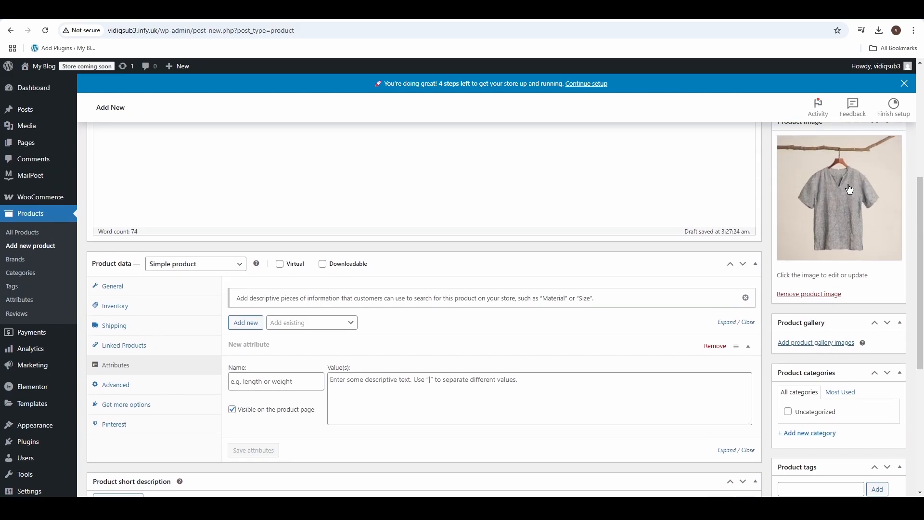
{"action": "scroll", "coordinate": [500, 307], "scroll_direction": "down", "scroll_amount": 1}
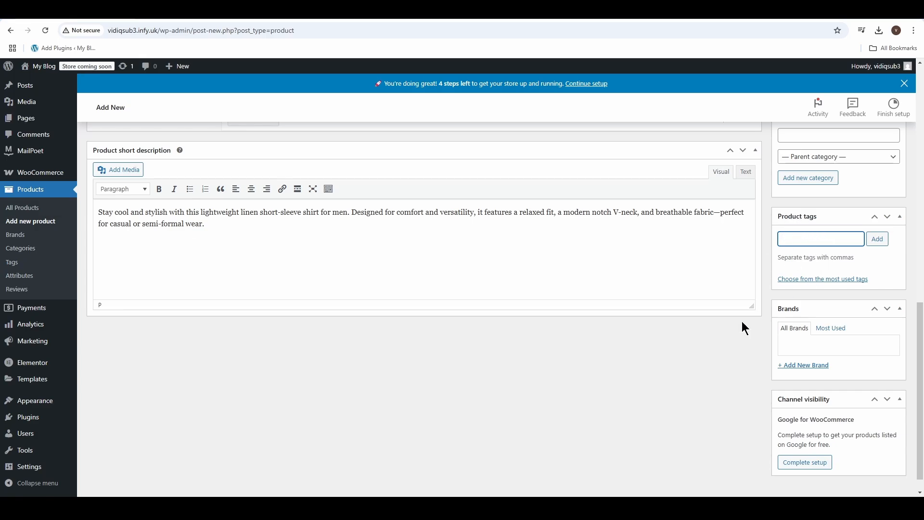
{"action": "key", "text": "alt+Tab"}
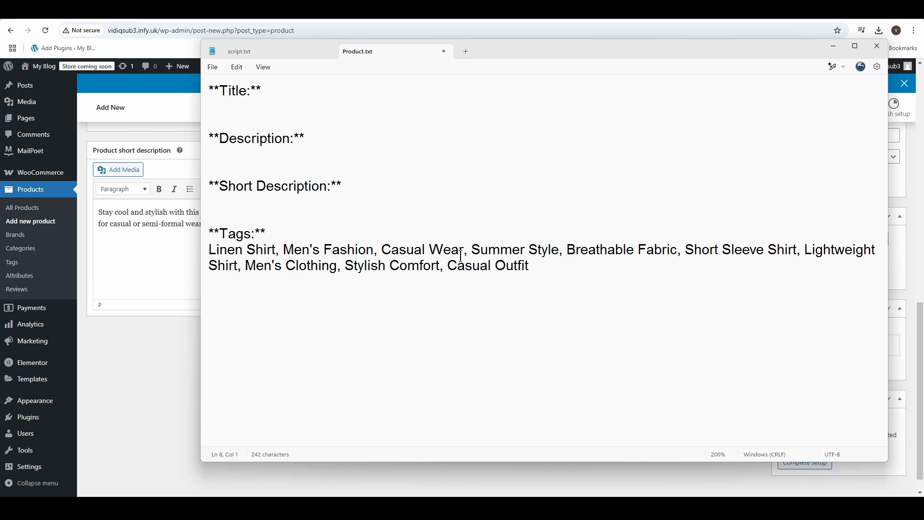
{"action": "left_click_drag", "start_coordinate": [594, 268], "coordinate": [171, 257]}
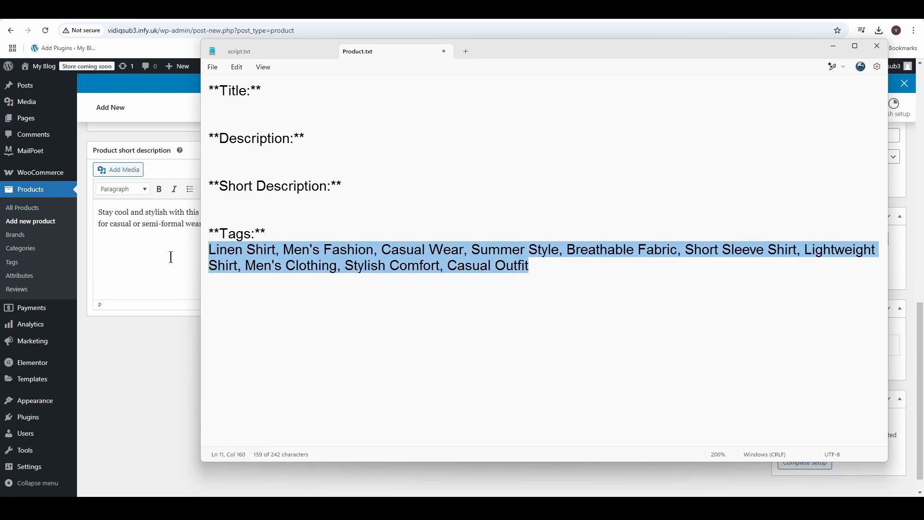
{"action": "key", "text": "ctrl+x"}
{"action": "left_click", "coordinate": [833, 46]}
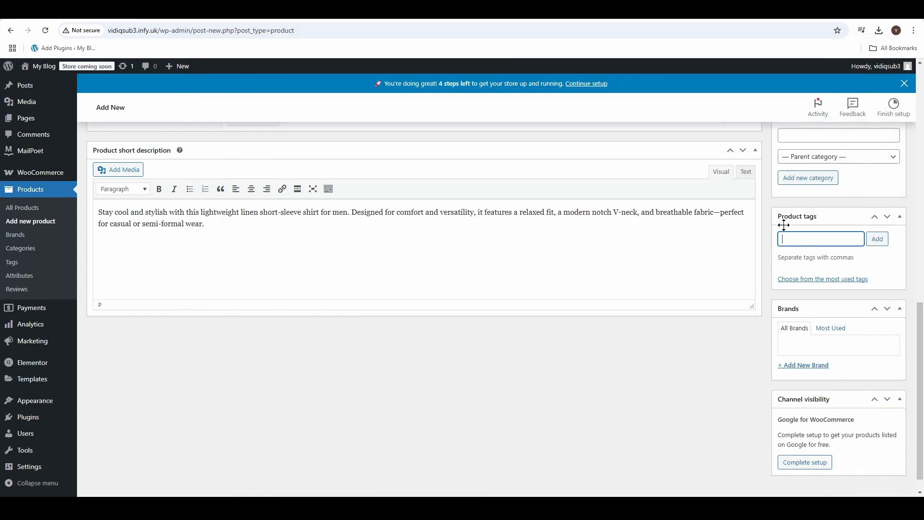
{"action": "key", "text": "ctrl+v"}
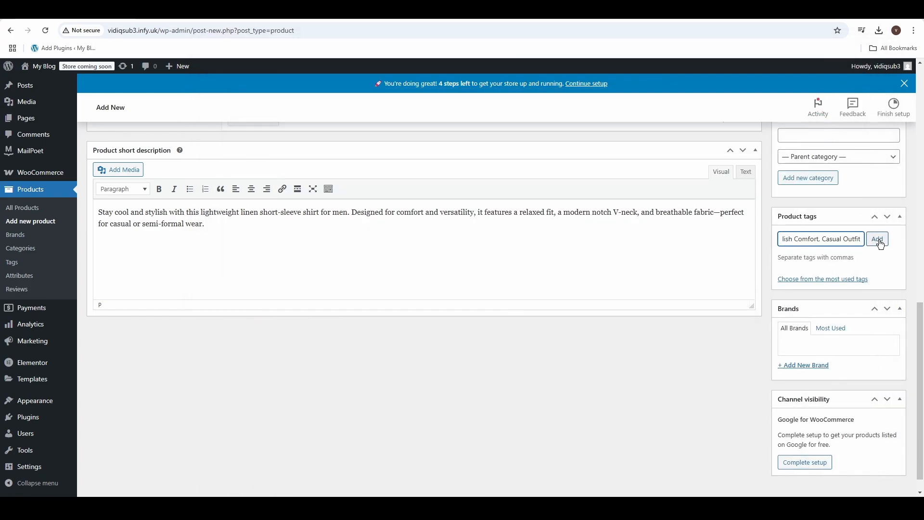
{"action": "left_click", "coordinate": [878, 241]}
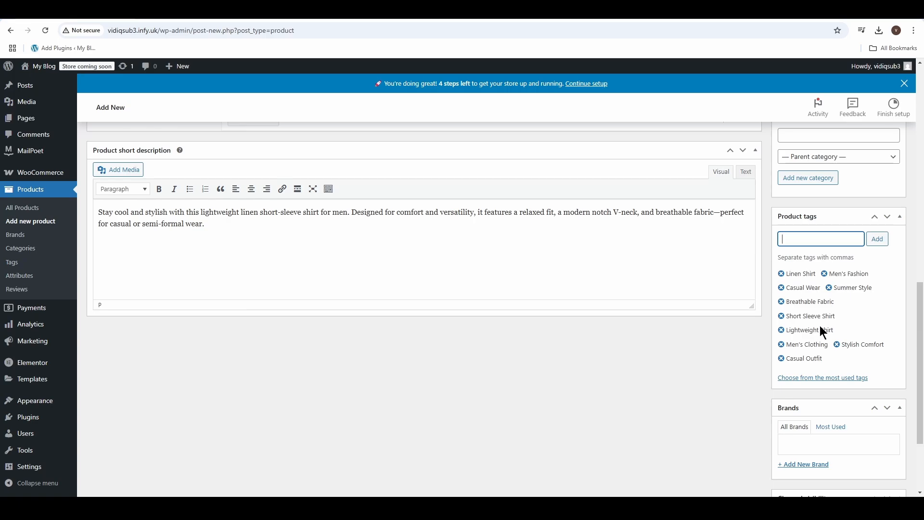
Publish the linen short-sleeve shirt product
{"action": "scroll", "coordinate": [885, 363], "scroll_direction": "down", "scroll_amount": 2}
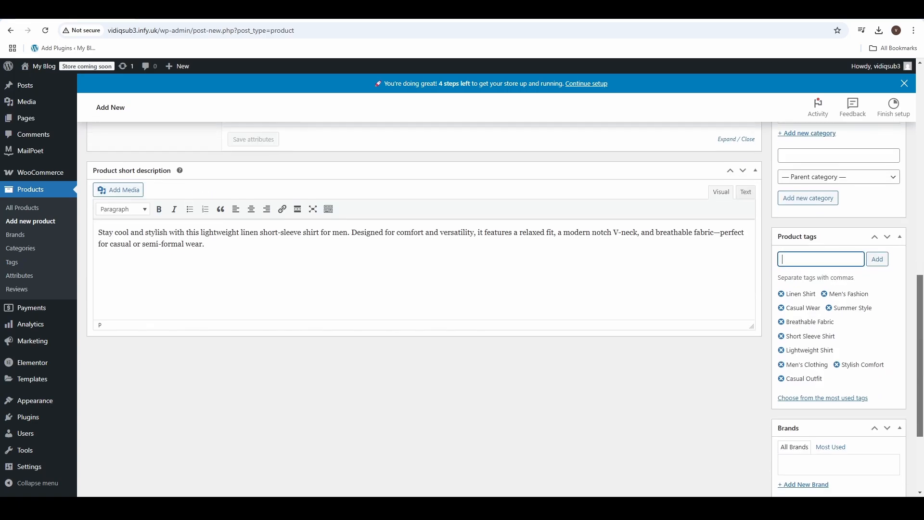
{"action": "scroll", "coordinate": [892, 356], "scroll_direction": "up", "scroll_amount": 10}
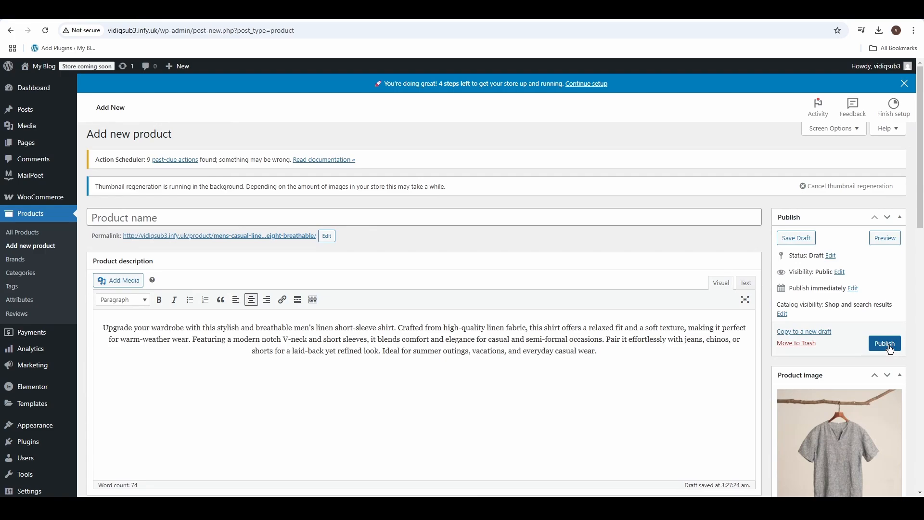
{"action": "left_click", "coordinate": [889, 346]}
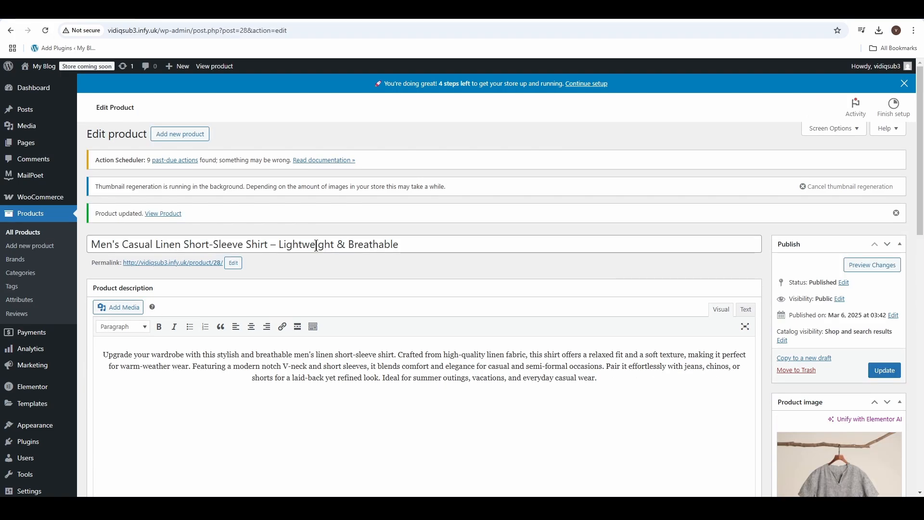
Check the linen shirt in the list of all products and view its product page on the store
{"action": "left_click", "coordinate": [32, 236]}
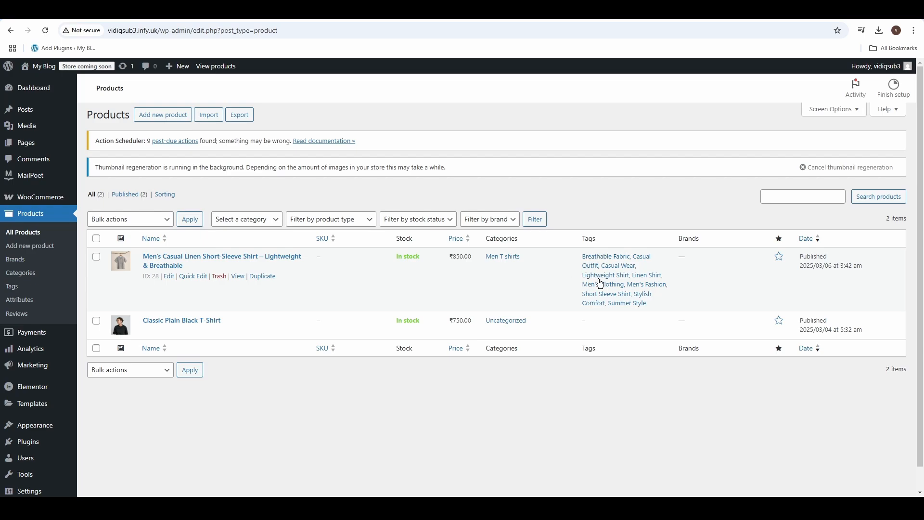
{"action": "scroll", "coordinate": [237, 257], "scroll_direction": "down", "scroll_amount": 1}
{"action": "left_click", "coordinate": [240, 255]}
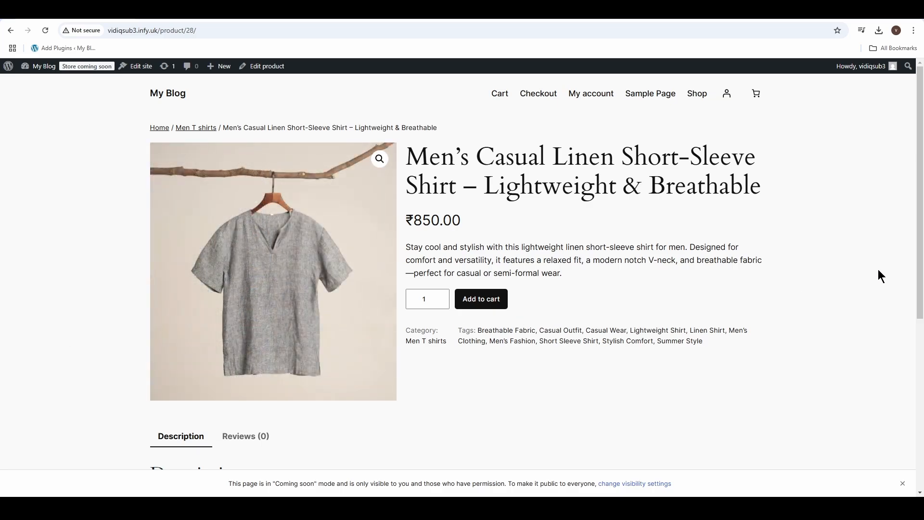
{"action": "scroll", "coordinate": [922, 229], "scroll_direction": "down", "scroll_amount": 3}
{"action": "scroll", "coordinate": [922, 228], "scroll_direction": "up", "scroll_amount": 3}
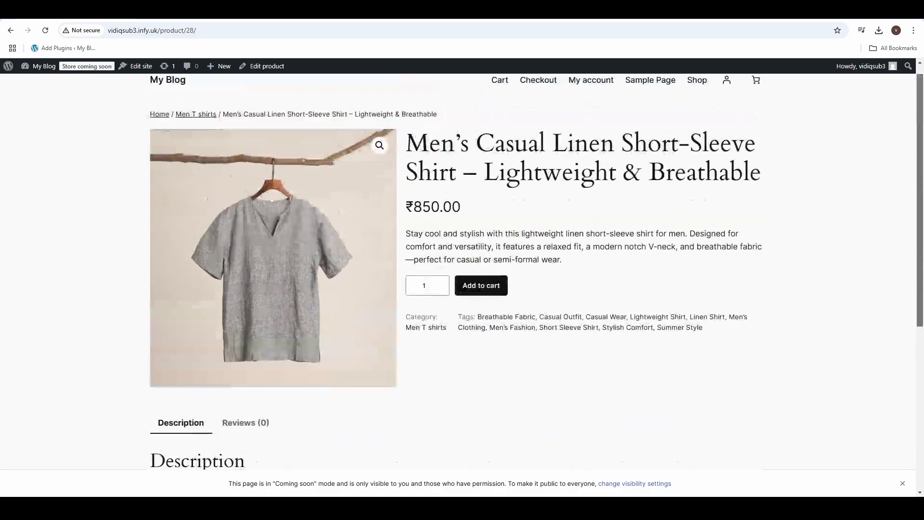